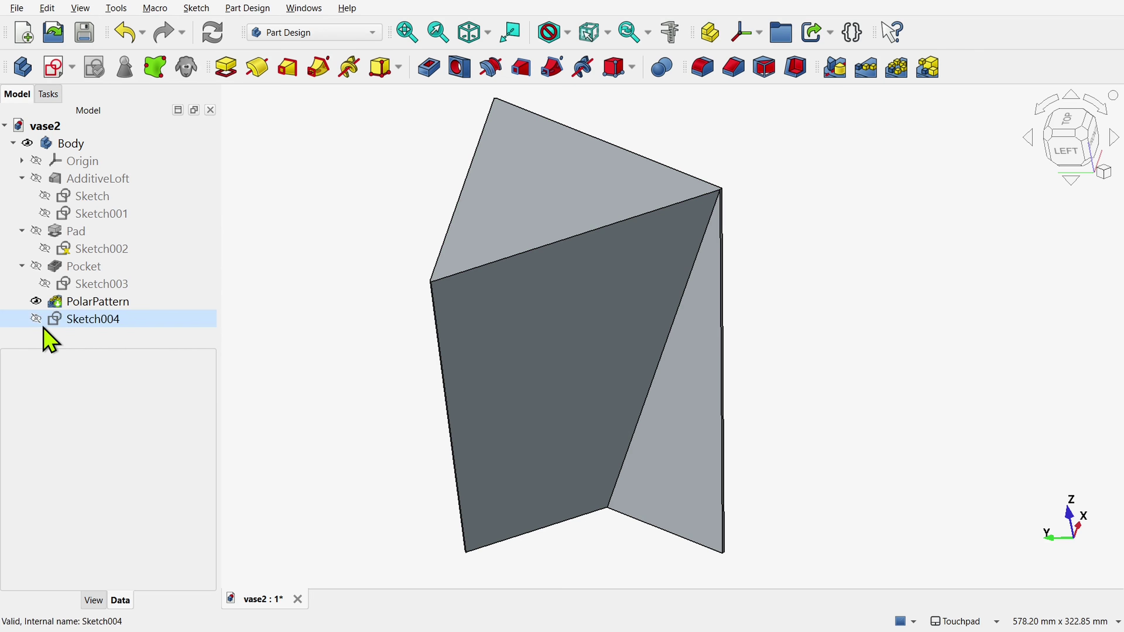
Show Sketch004 and use it for a one-sided pocket about 133 mm deep into the vase from its upper face.
{"action": "left_click", "coordinate": [36, 320]}
{"action": "left_click", "coordinate": [104, 322]}
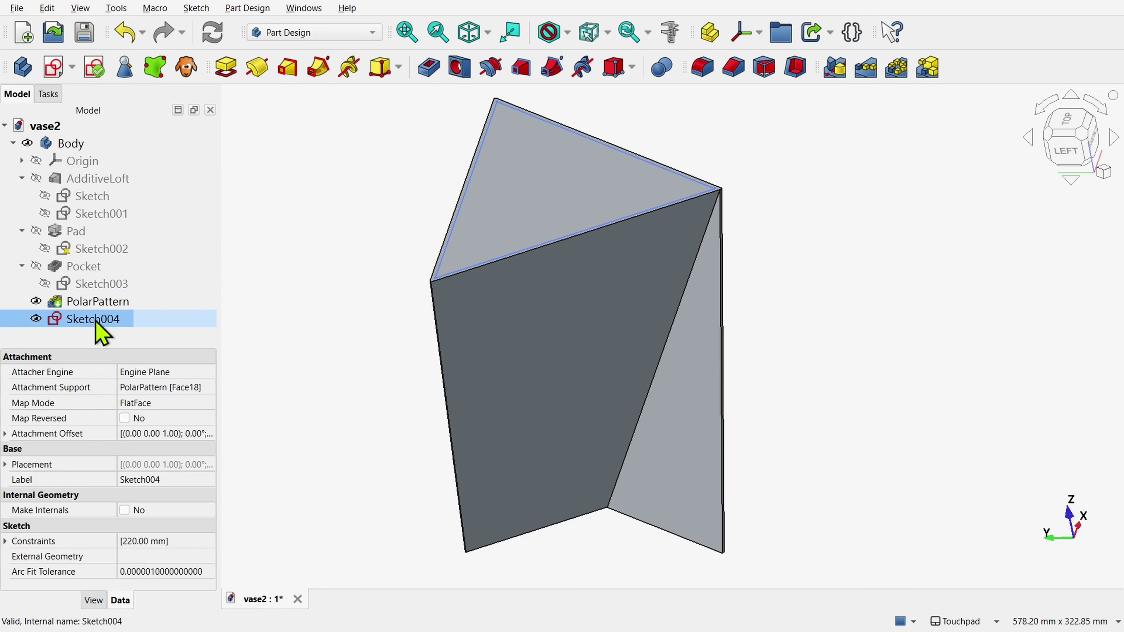
{"action": "left_click", "coordinate": [428, 71]}
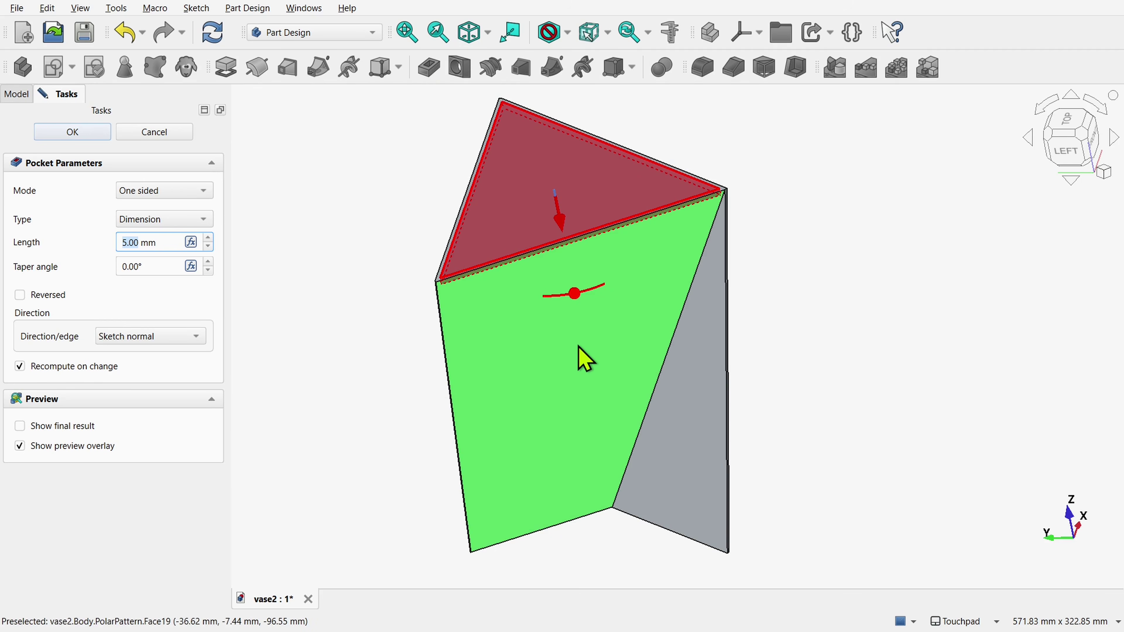
{"action": "left_click_drag", "start_coordinate": [572, 231], "coordinate": [561, 390]}
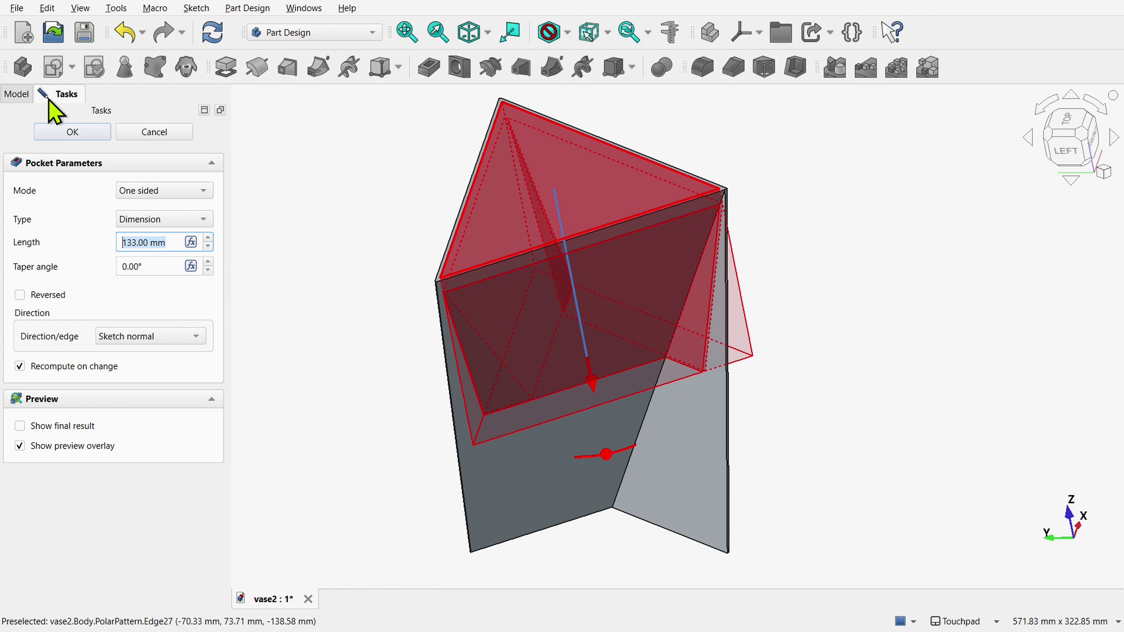
Make the vase body transparent while the pocket is being edited, and return to the pocket parameters.
{"action": "left_click", "coordinate": [20, 95]}
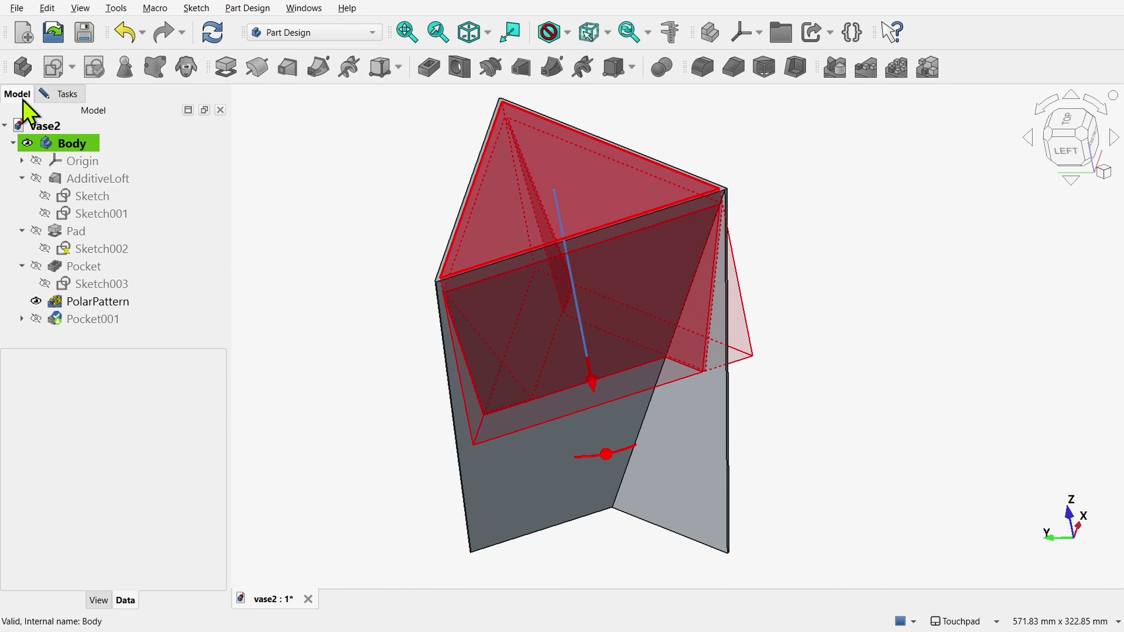
{"action": "left_click", "coordinate": [67, 148]}
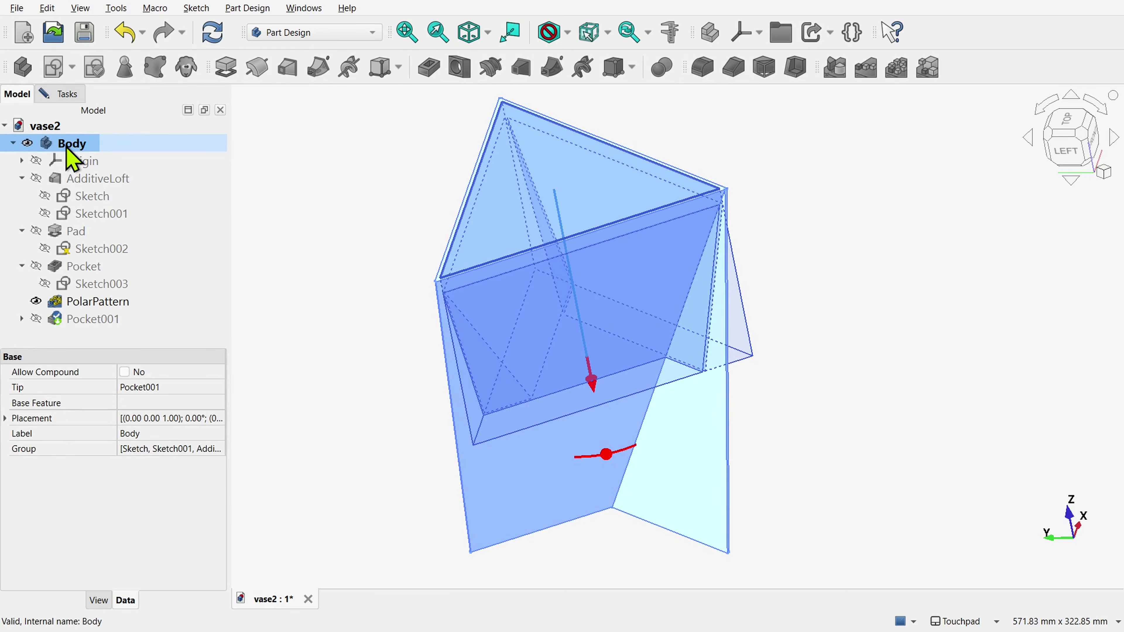
{"action": "right_click", "coordinate": [71, 154]}
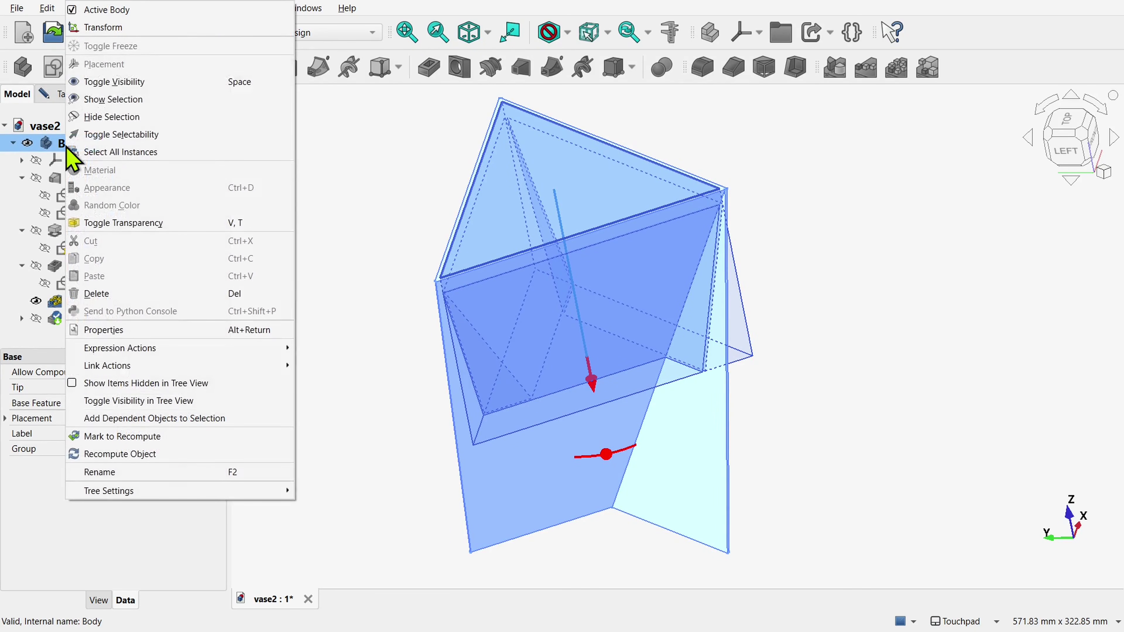
{"action": "left_click", "coordinate": [120, 223]}
{"action": "left_click", "coordinate": [282, 338]}
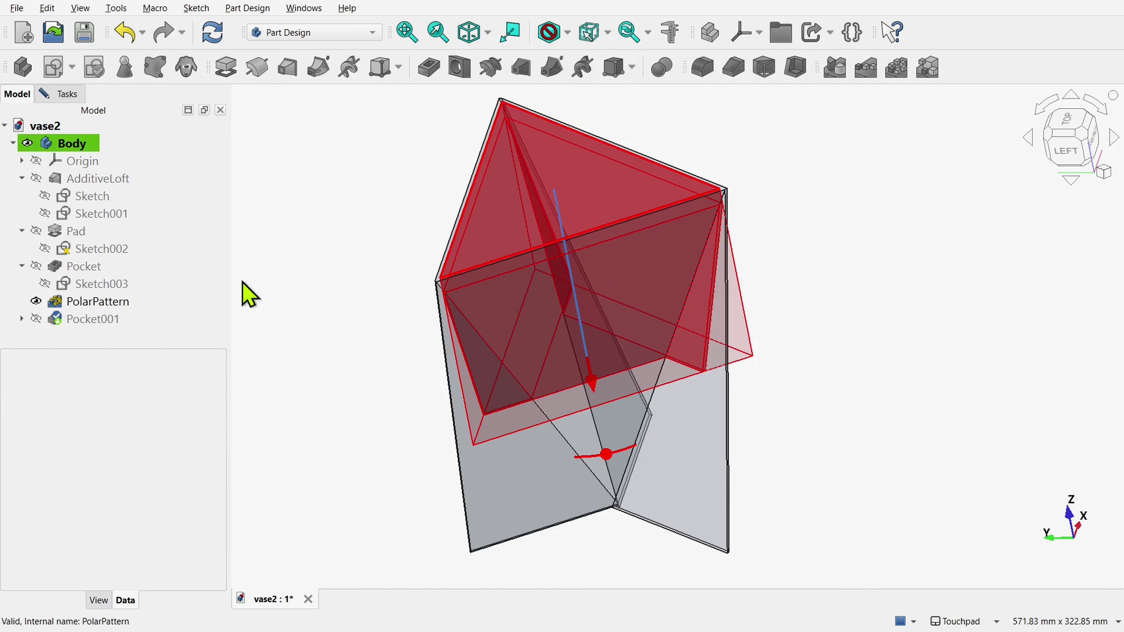
{"action": "left_click", "coordinate": [68, 97]}
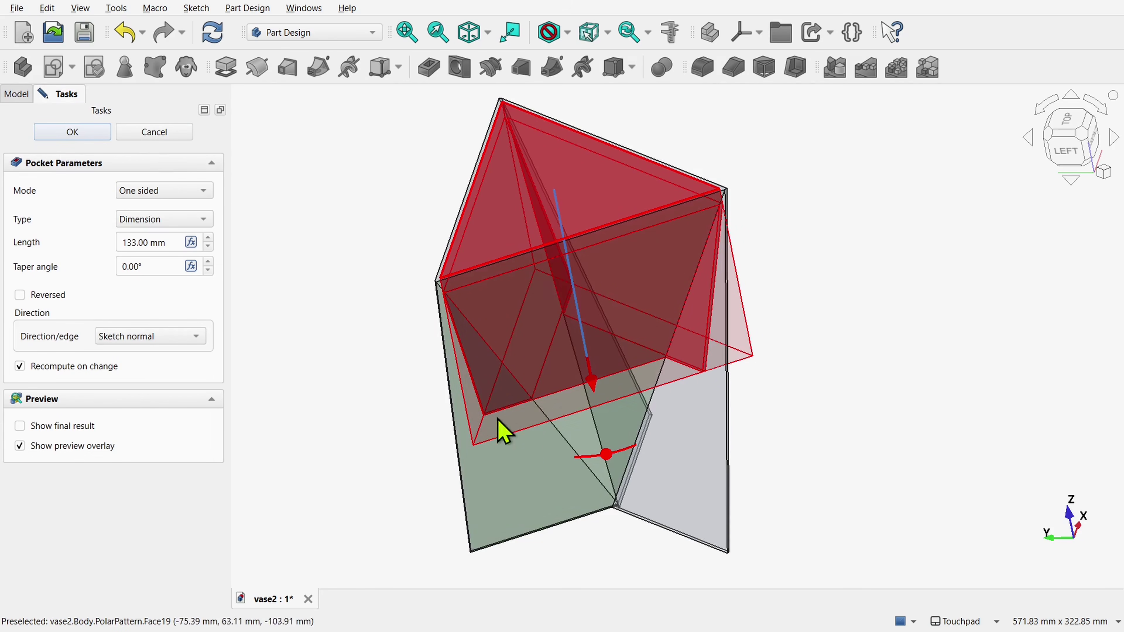
Set the pocket's taper angle to -13° and its length to 192 mm, and accept the pocket.
{"action": "left_click_drag", "start_coordinate": [619, 457], "coordinate": [578, 457]}
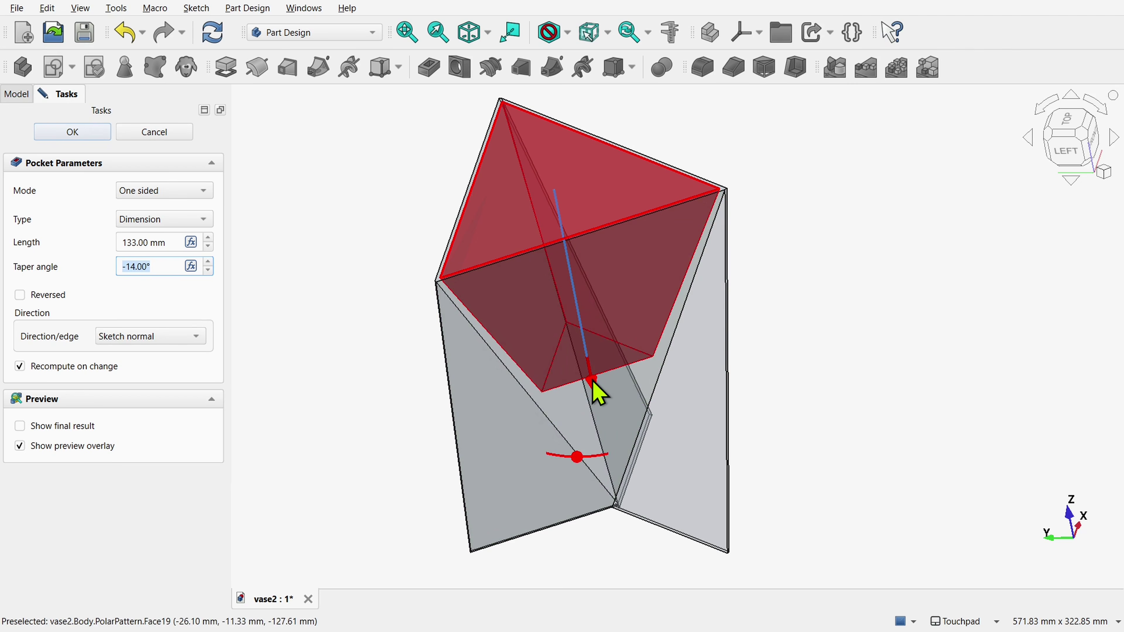
{"action": "left_click_drag", "start_coordinate": [592, 380], "coordinate": [610, 463]}
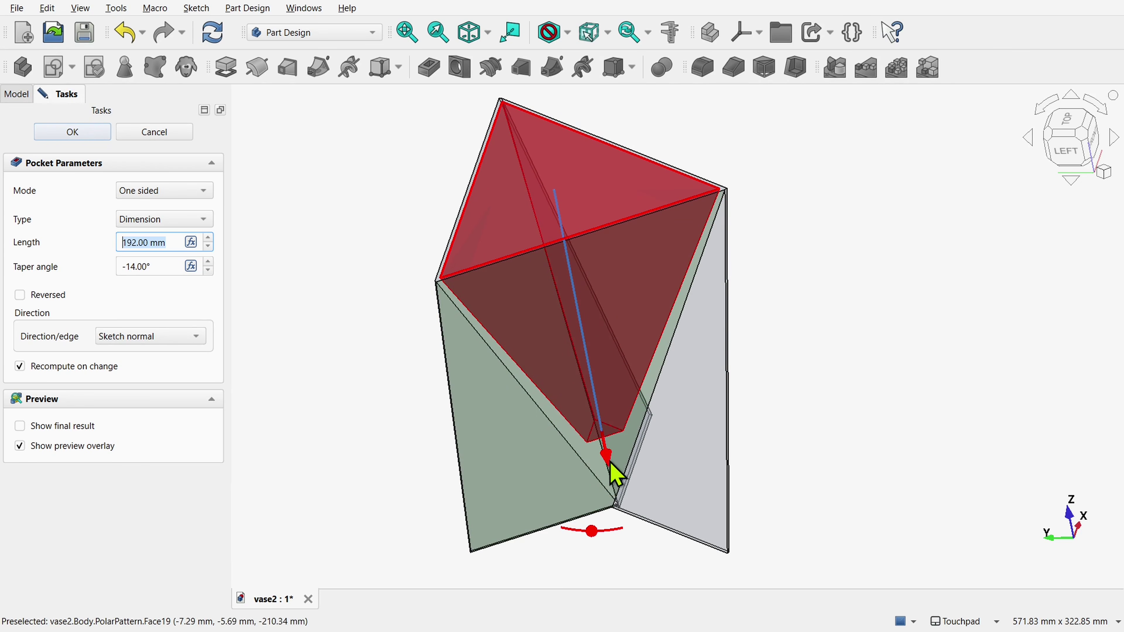
{"action": "left_click", "coordinate": [207, 271]}
{"action": "left_click", "coordinate": [208, 260]}
{"action": "left_click", "coordinate": [208, 260]}
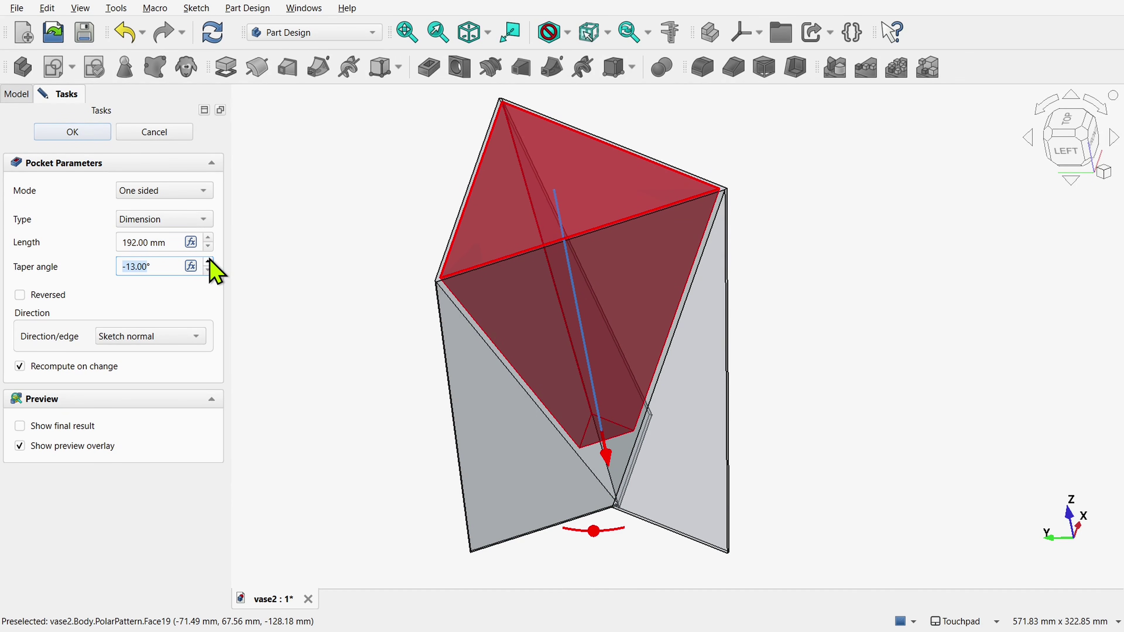
{"action": "left_click", "coordinate": [83, 137]}
Open the Clipping View settings for the threaded container, dock them on the side opposite the model tree and narrow the tree area.
{"action": "left_click_drag", "start_coordinate": [497, 401], "coordinate": [561, 436]}
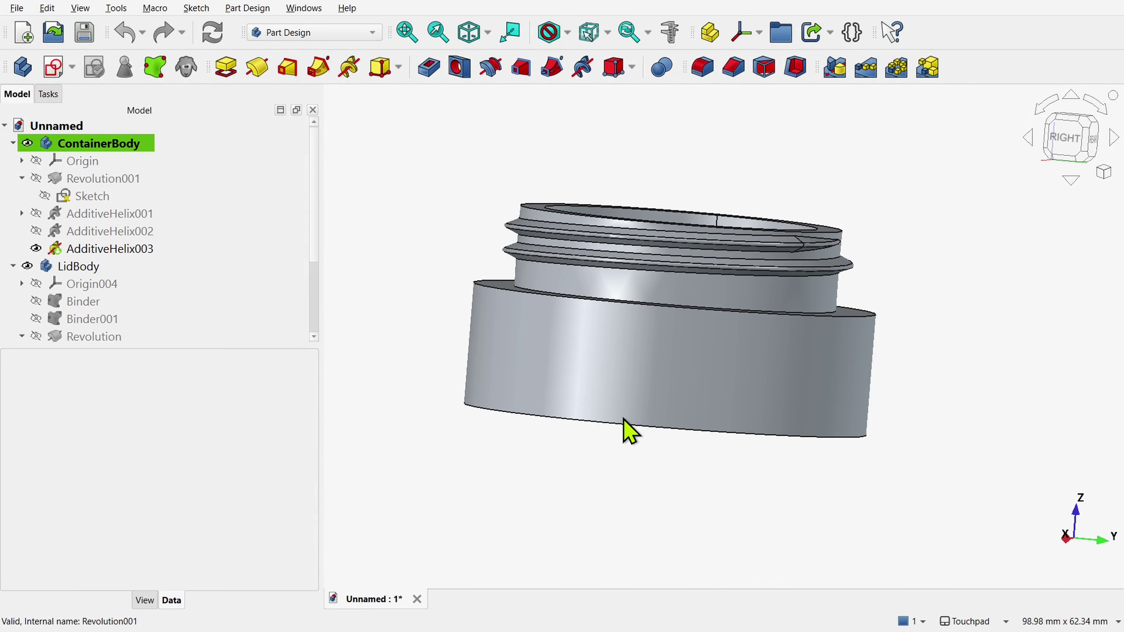
{"action": "left_click_drag", "start_coordinate": [647, 392], "coordinate": [655, 437], "text": "alt"}
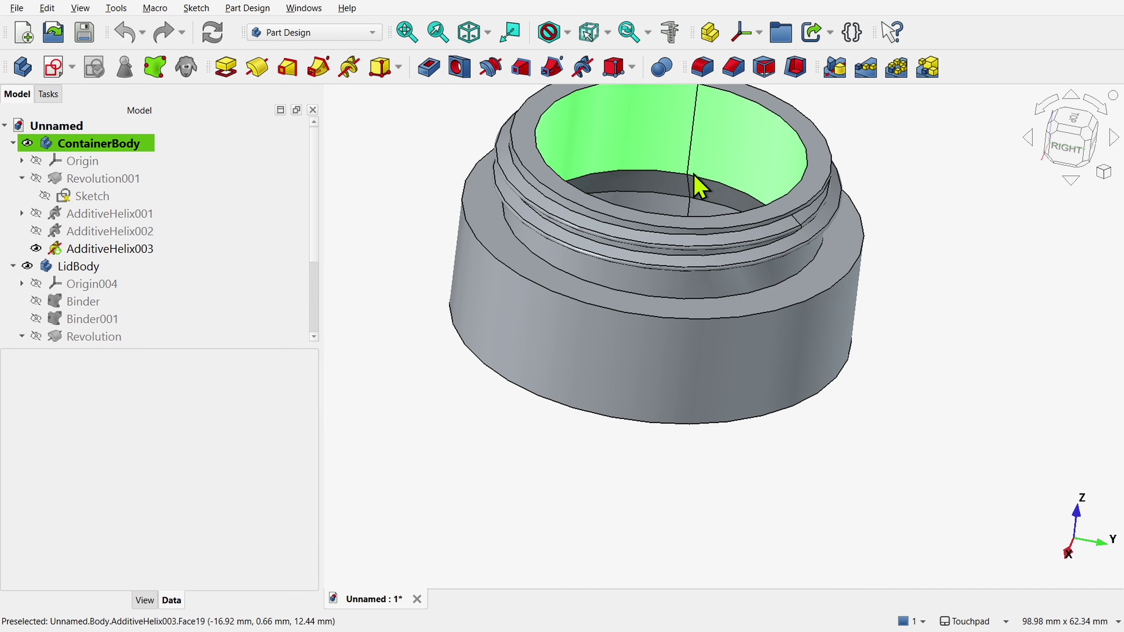
{"action": "left_click_drag", "start_coordinate": [704, 188], "coordinate": [723, 302], "text": "shift"}
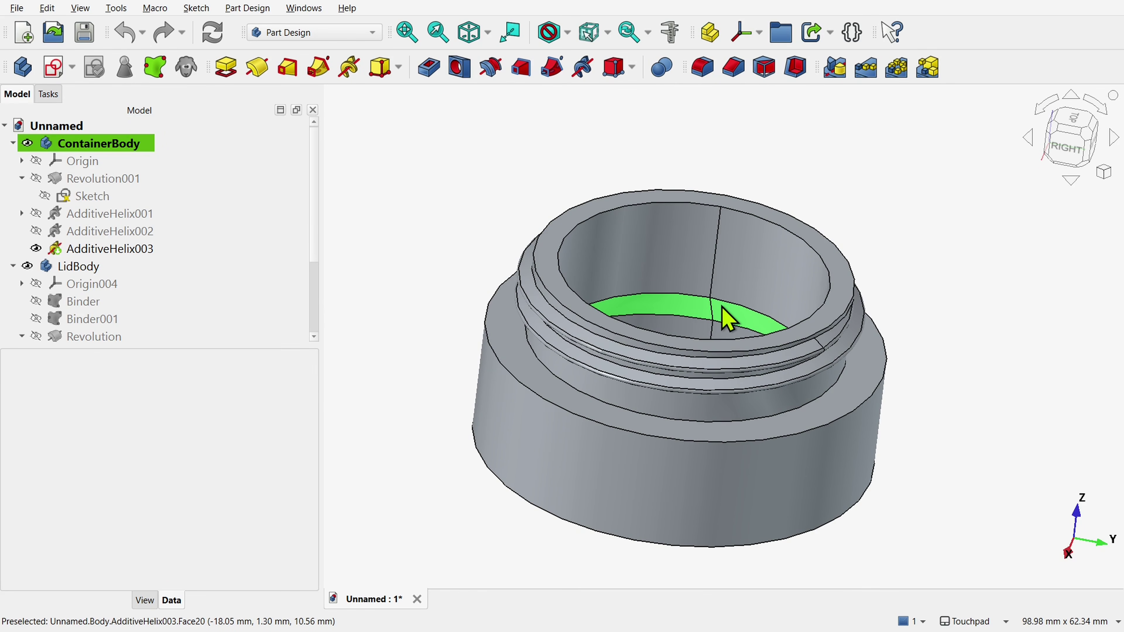
{"action": "left_click", "coordinate": [84, 9]}
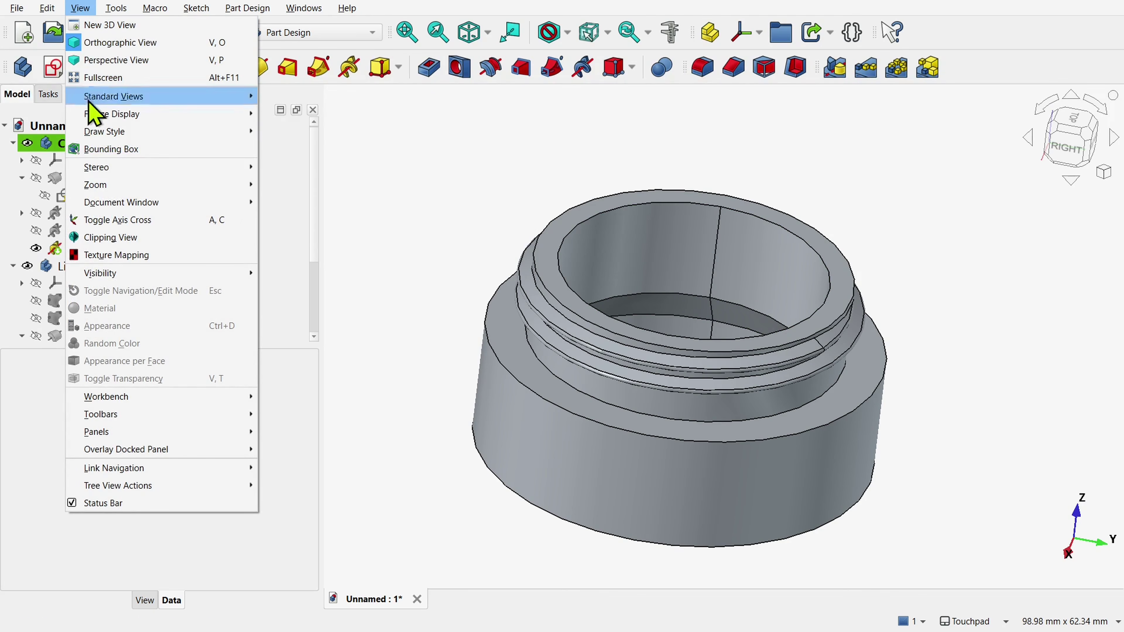
{"action": "left_click", "coordinate": [128, 239]}
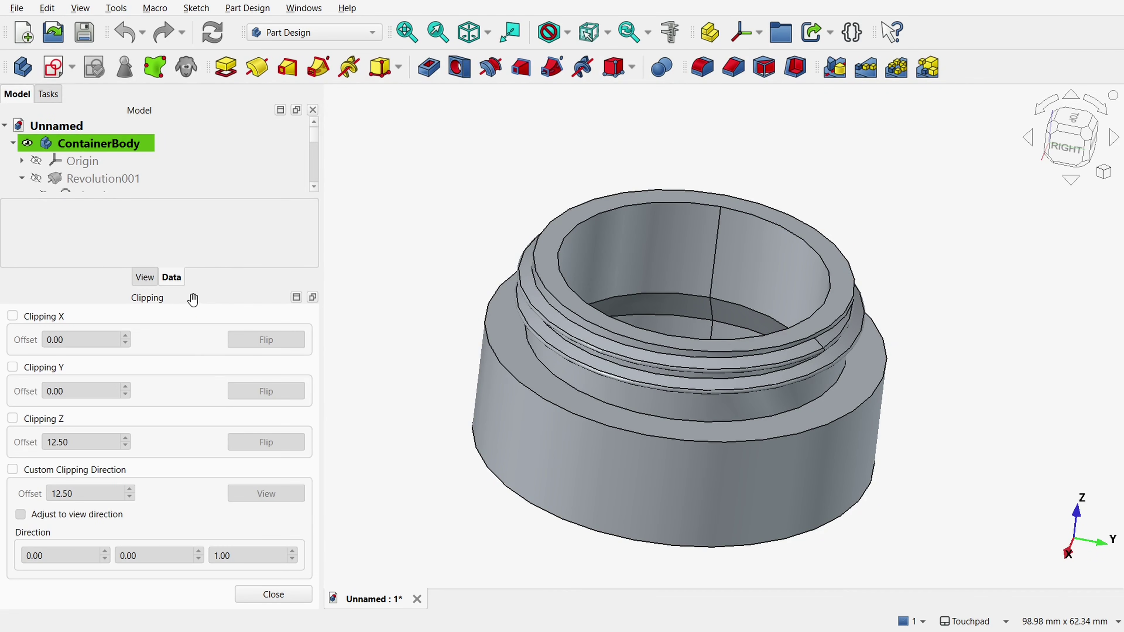
{"action": "left_click_drag", "start_coordinate": [194, 300], "coordinate": [993, 277]}
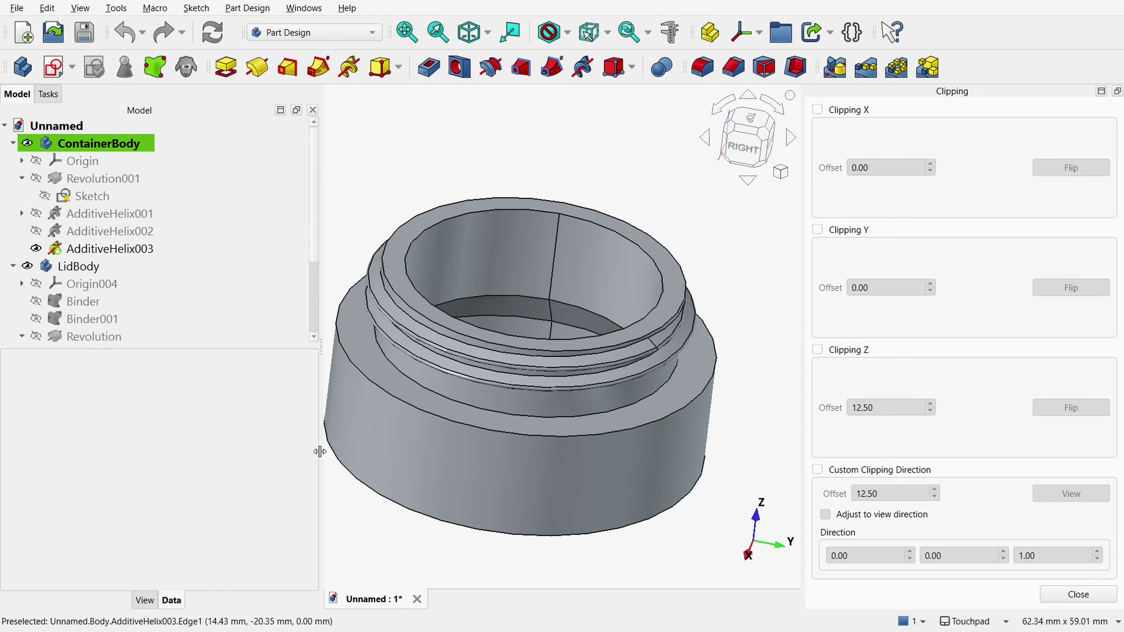
{"action": "left_click_drag", "start_coordinate": [320, 455], "coordinate": [242, 456]}
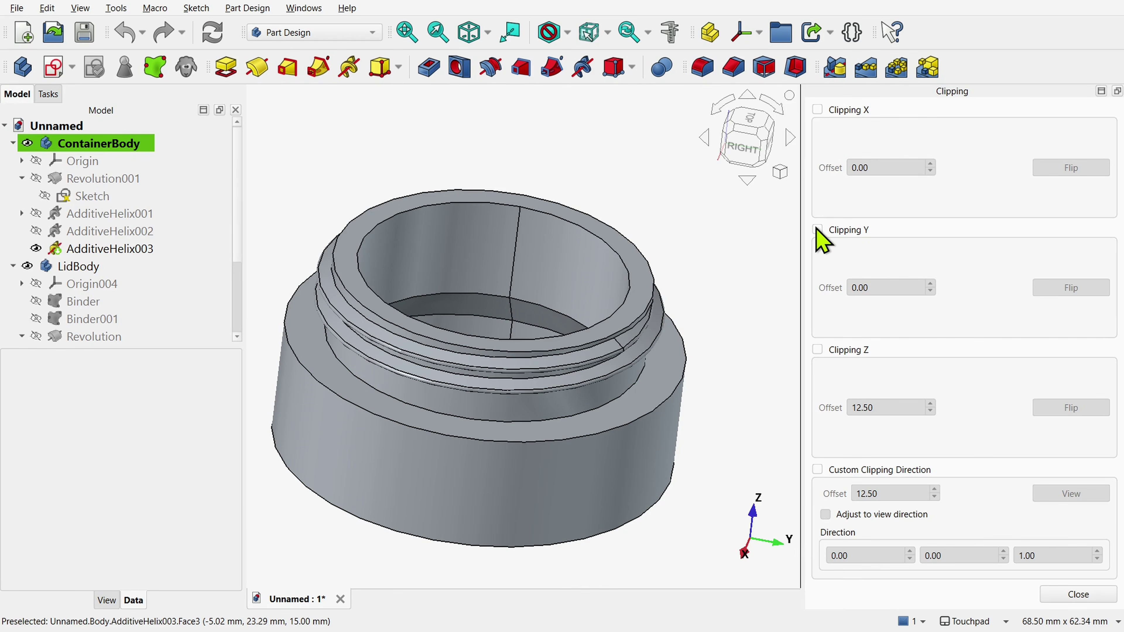
Clip the container along X at offset 0.00 and flip the cut to expose its inner profile.
{"action": "left_click", "coordinate": [818, 110]}
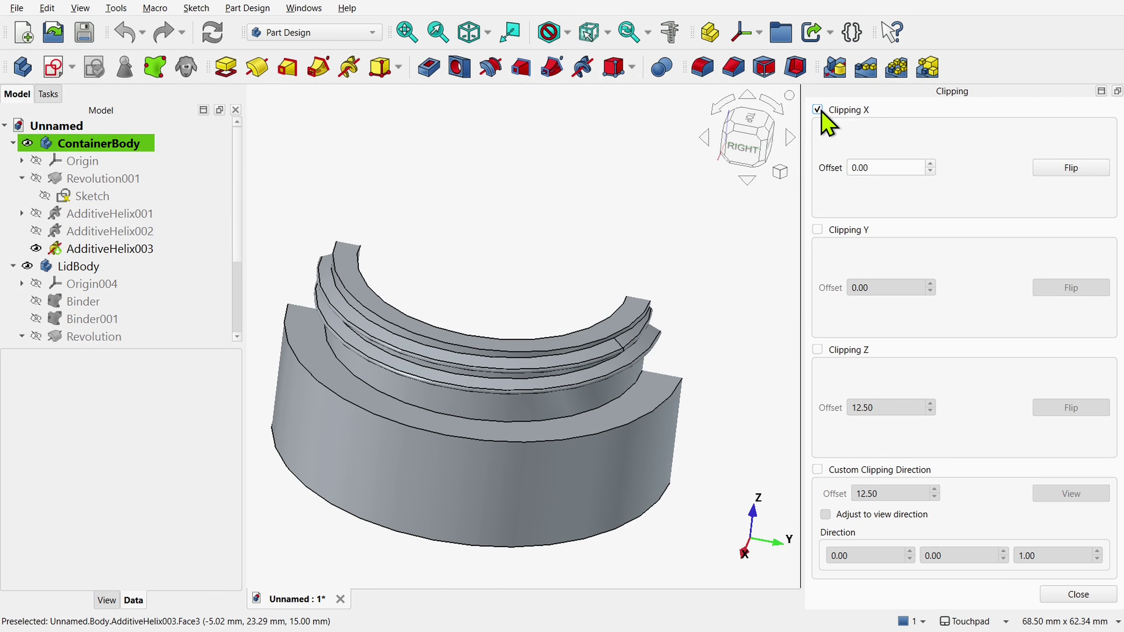
{"action": "left_click", "coordinate": [1058, 171]}
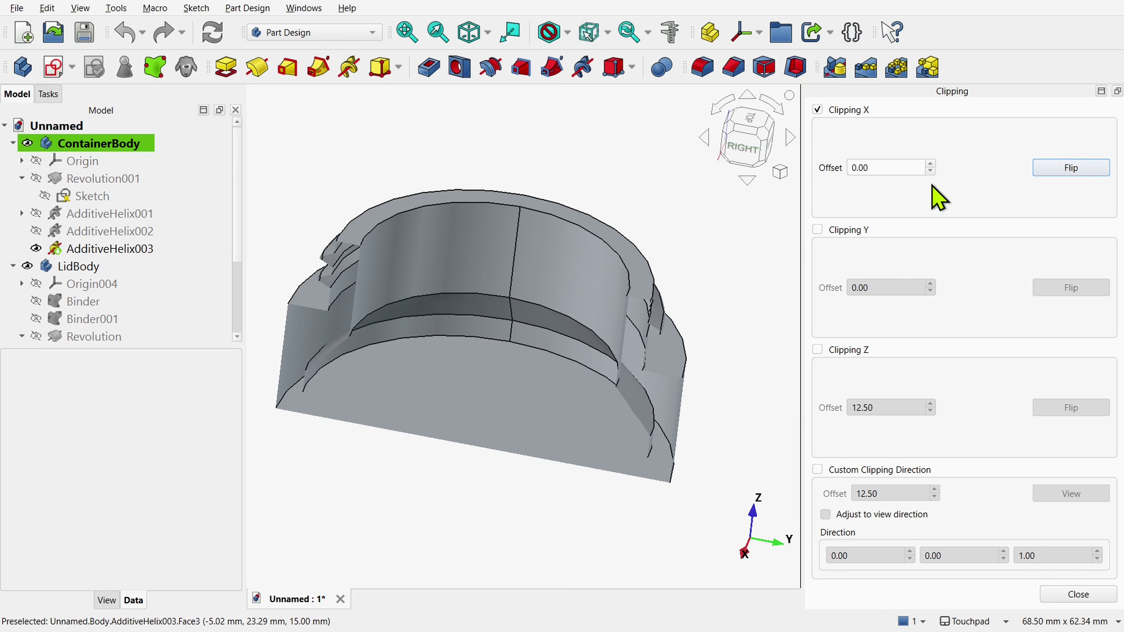
{"action": "left_click_drag", "start_coordinate": [567, 436], "coordinate": [573, 386]}
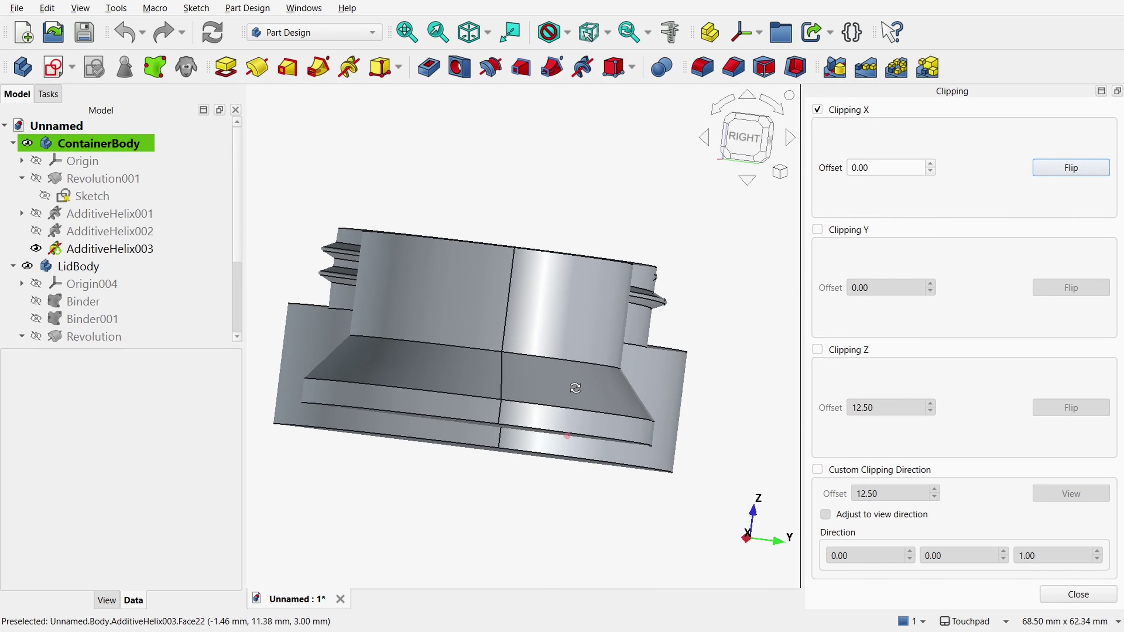
Fillet the container's inner circular edge between the neck bore and the sloped wall with a 10 mm radius.
{"action": "left_click", "coordinate": [452, 348]}
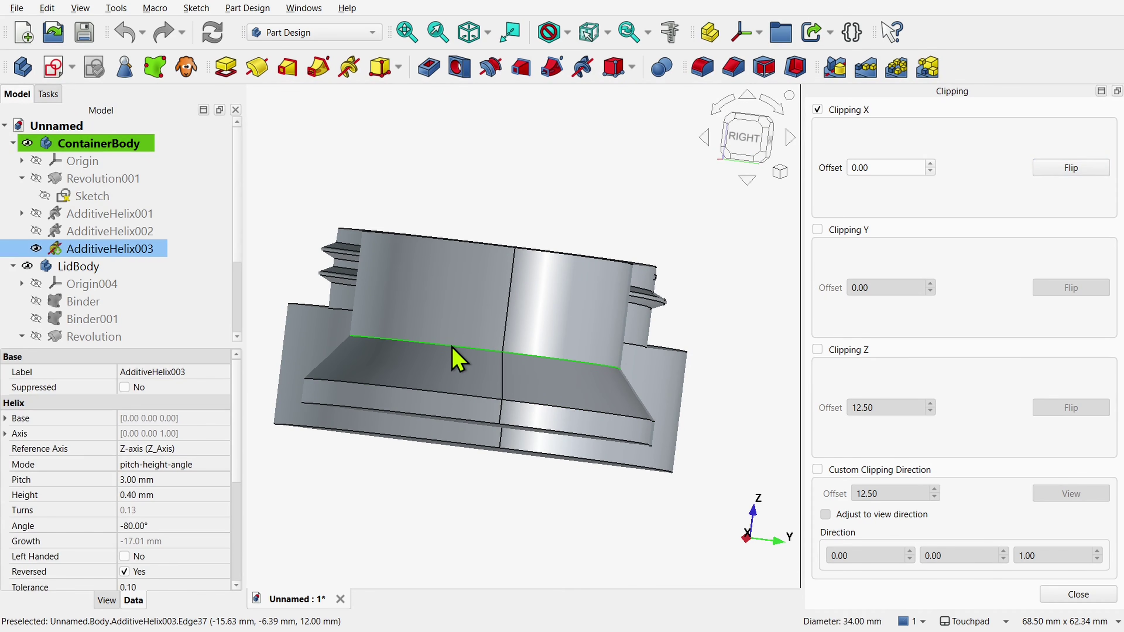
{"action": "left_click", "coordinate": [705, 70]}
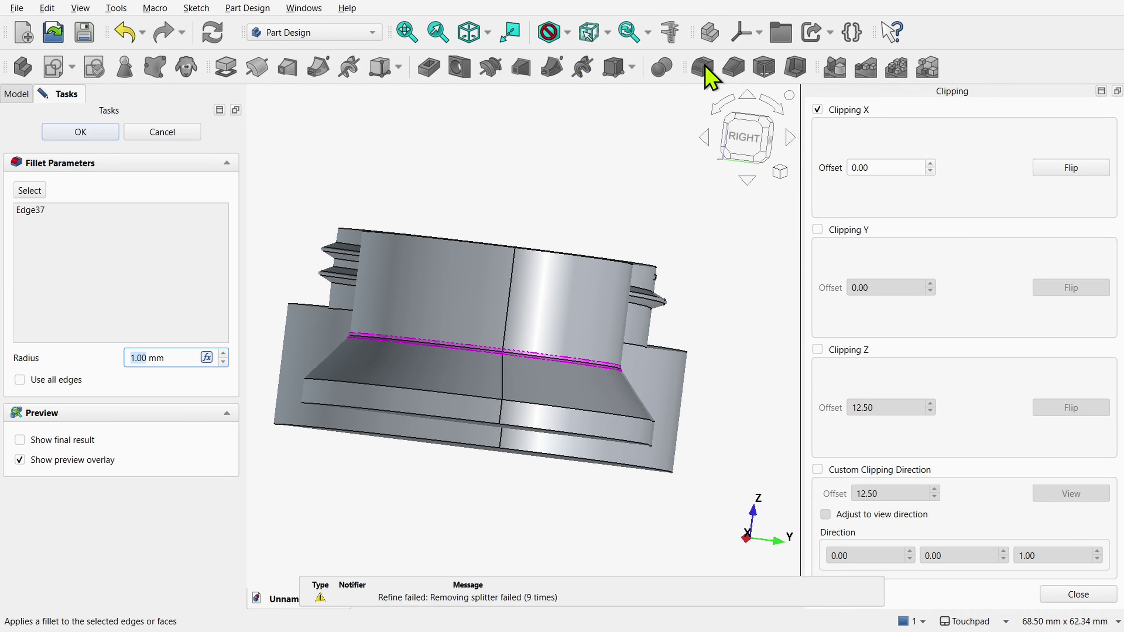
{"action": "scroll", "coordinate": [227, 354], "scroll_direction": "up", "scroll_amount": 8}
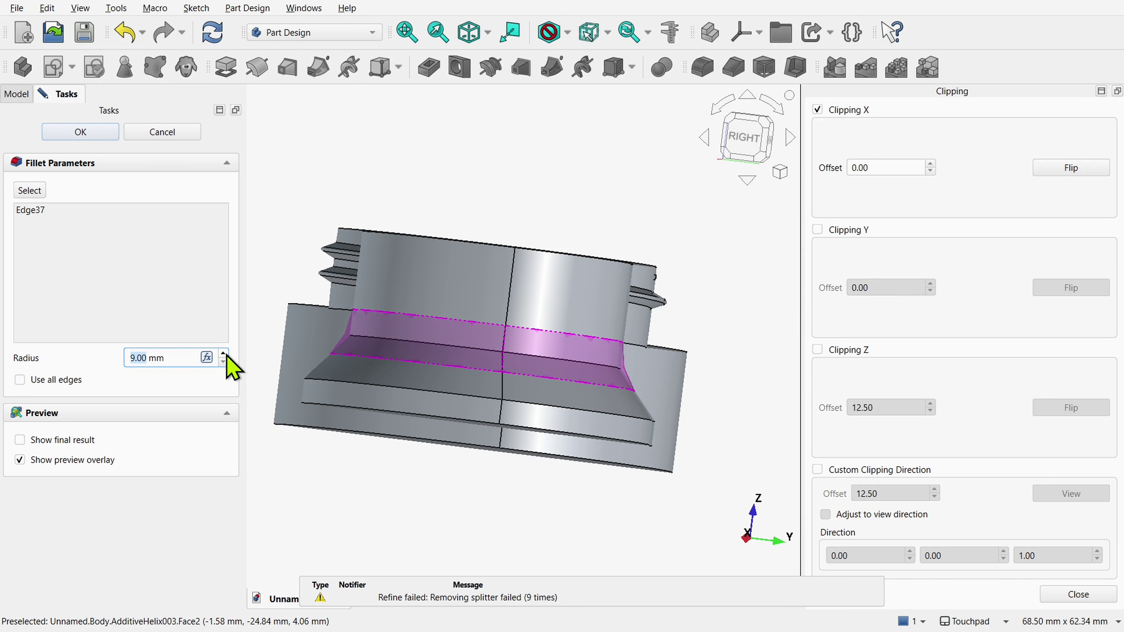
{"action": "middle_click_drag", "start_coordinate": [396, 376], "coordinate": [427, 373]}
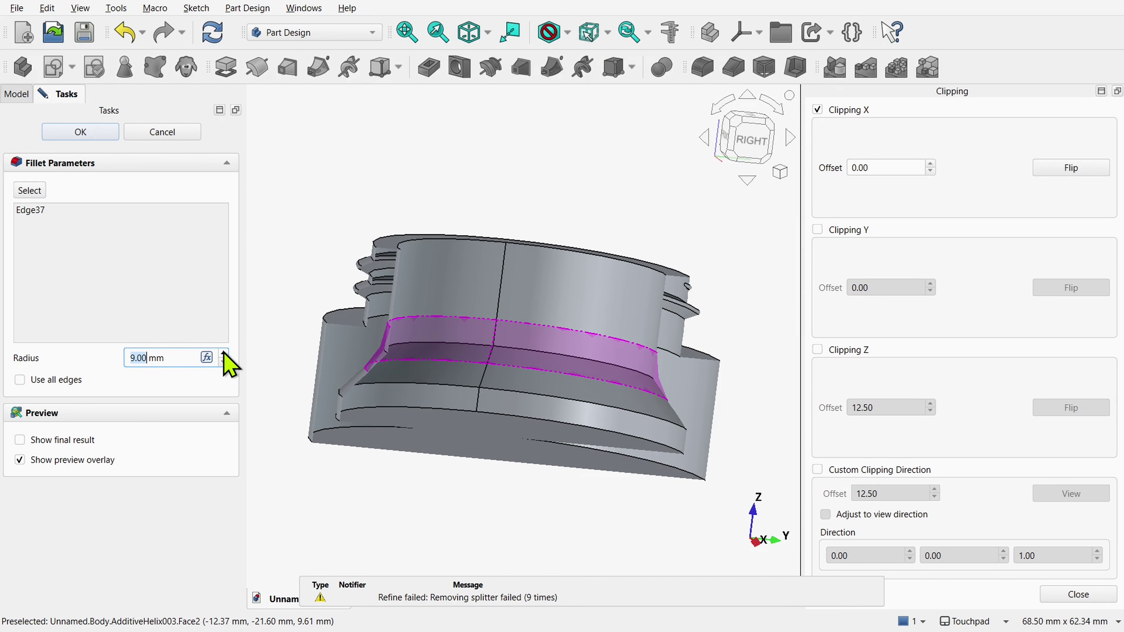
{"action": "left_click", "coordinate": [91, 133]}
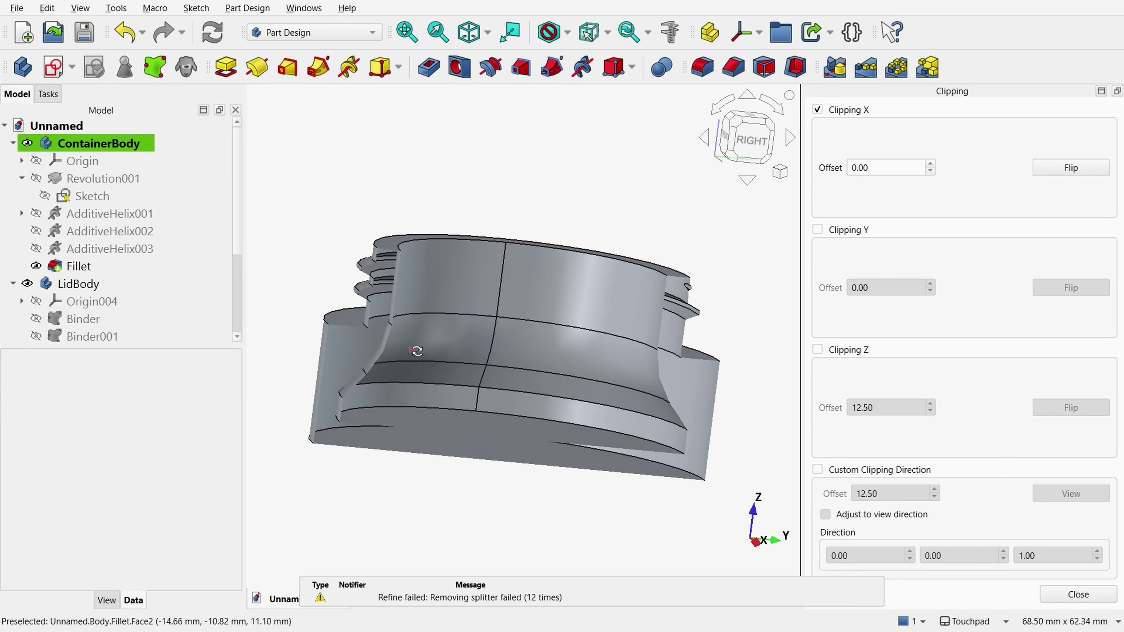
{"action": "mouse_move", "coordinate": [417, 350]}
{"action": "middle_mouse_down"}
{"action": "mouse_move", "coordinate": [372, 326]}
{"action": "mouse_move", "coordinate": [439, 321]}
{"action": "mouse_move", "coordinate": [427, 352]}
{"action": "mouse_move", "coordinate": [409, 351]}
{"action": "middle_mouse_up"}
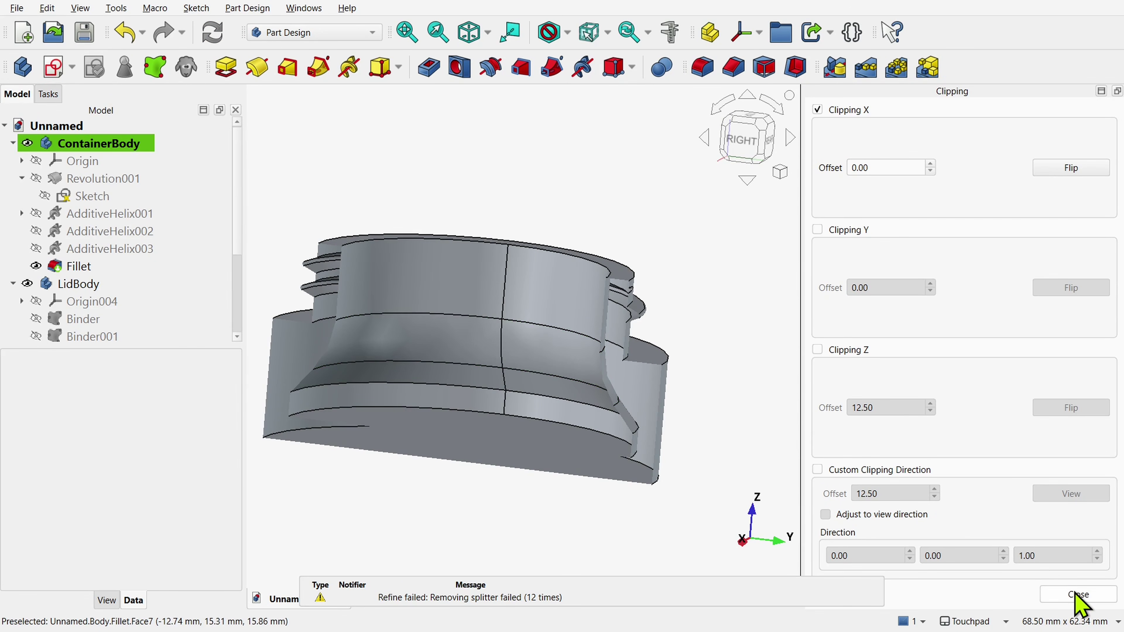
Add clipping along Y at offset 0.00 and along Z at offset 12.50 to the container view.
{"action": "left_click", "coordinate": [817, 230]}
{"action": "middle_click_drag", "start_coordinate": [590, 388], "coordinate": [622, 410]}
{"action": "left_click", "coordinate": [818, 352]}
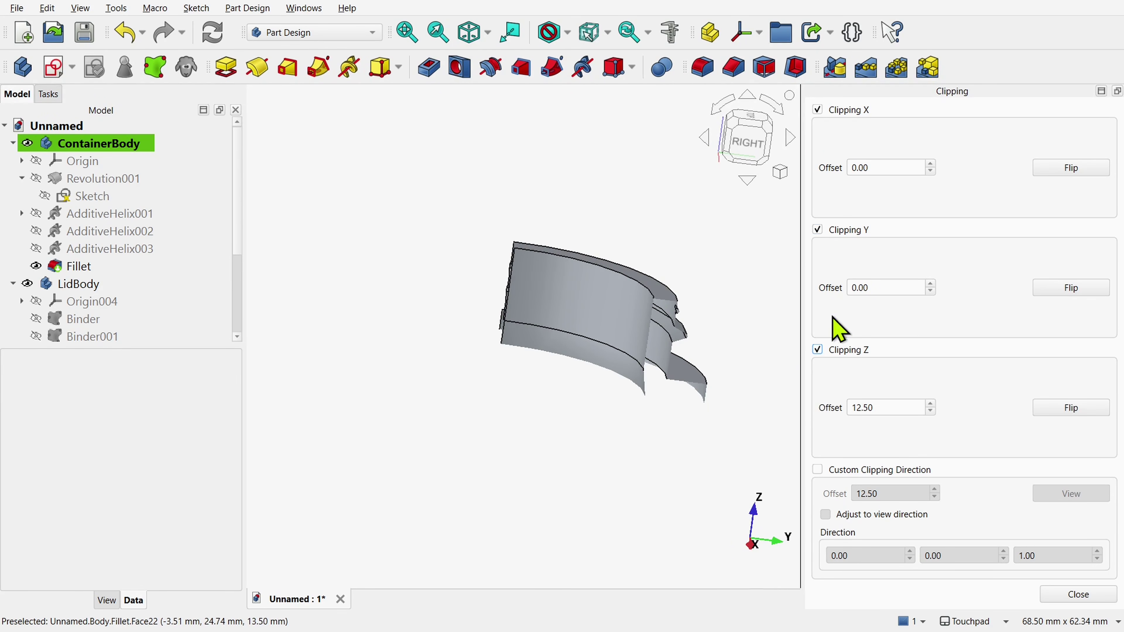
Turn off the Y, X and Z clipping planes so the whole container is displayed.
{"action": "left_click", "coordinate": [818, 229]}
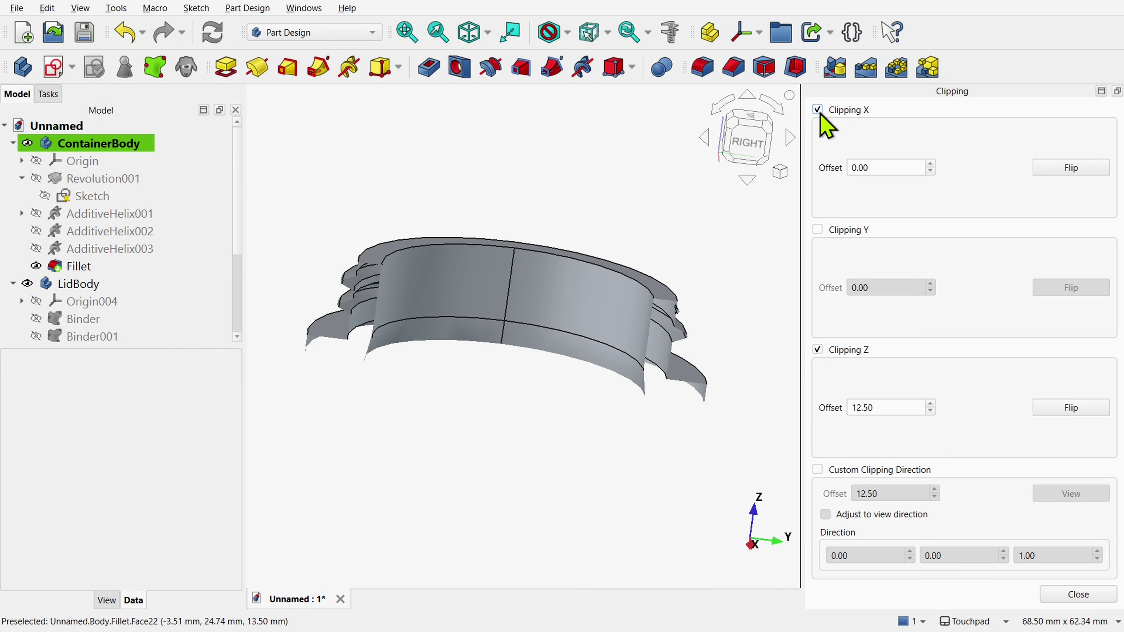
{"action": "left_click", "coordinate": [818, 111]}
{"action": "left_click", "coordinate": [818, 349]}
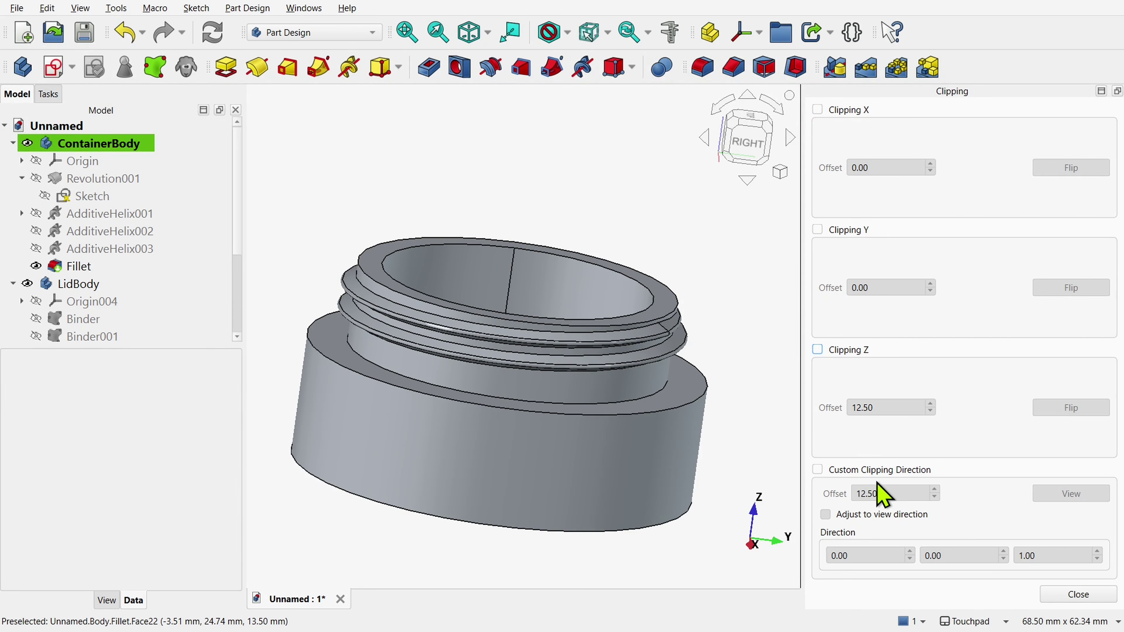
Enable a custom clipping direction that adjusts to the view direction, set its offset to 4.50 and inspect the cut from other angles.
{"action": "left_click", "coordinate": [818, 470]}
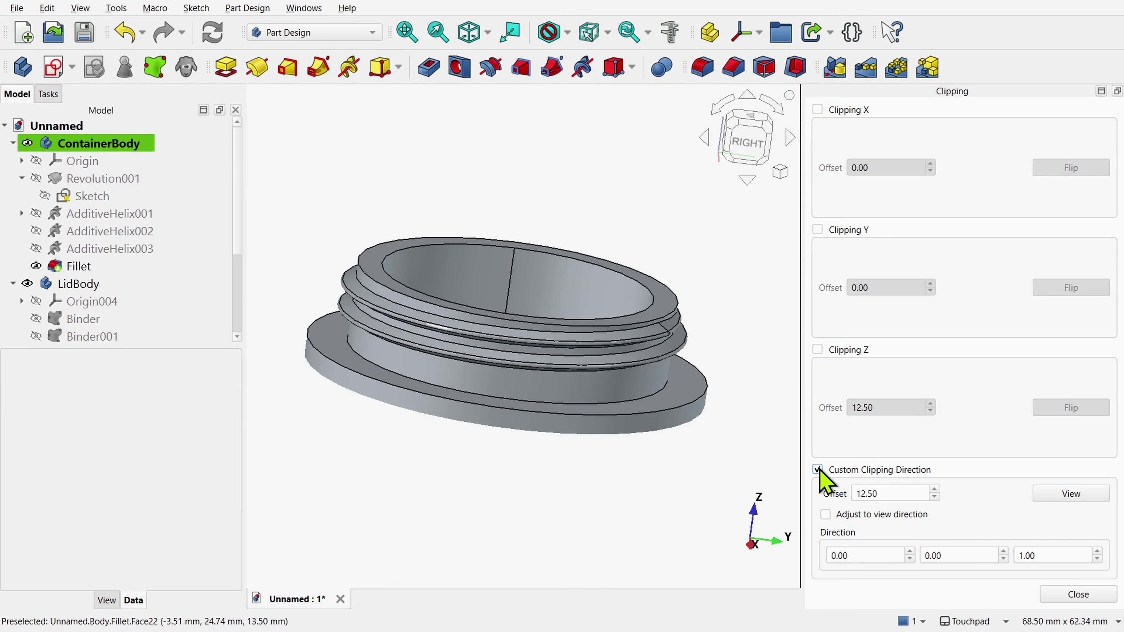
{"action": "left_click", "coordinate": [825, 515]}
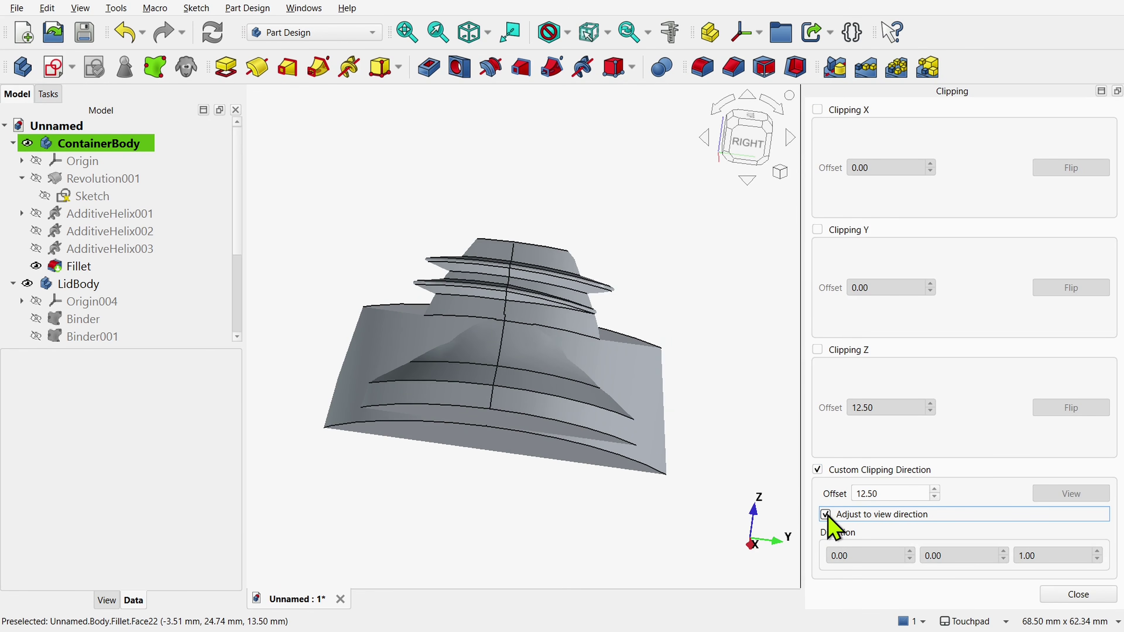
{"action": "left_click_drag", "start_coordinate": [533, 474], "coordinate": [576, 412], "text": "alt"}
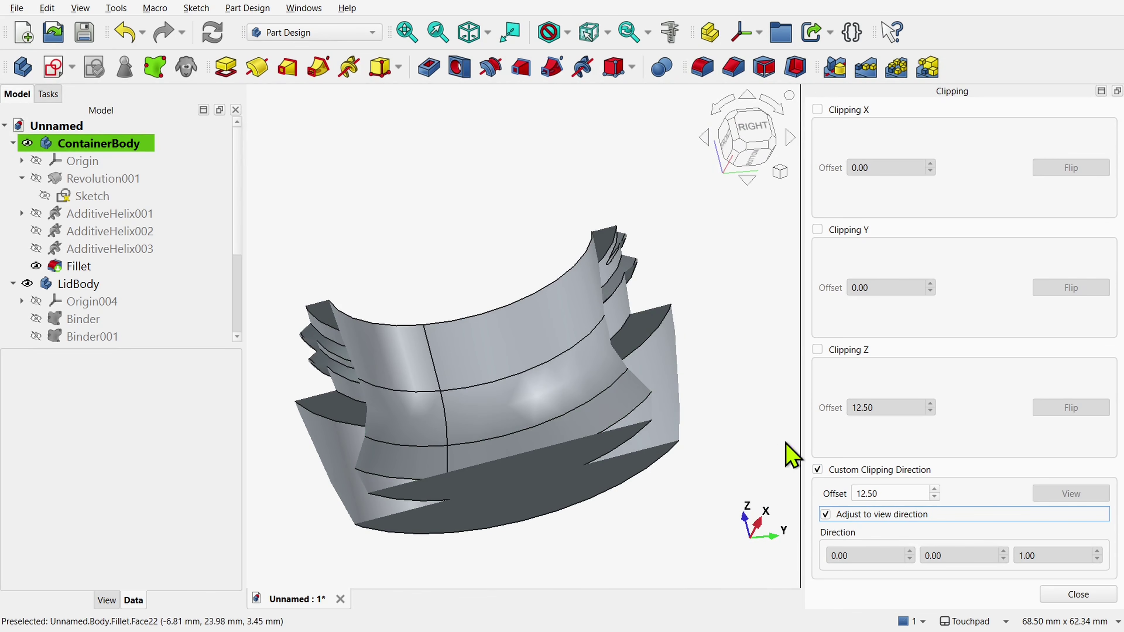
{"action": "left_click", "coordinate": [935, 498]}
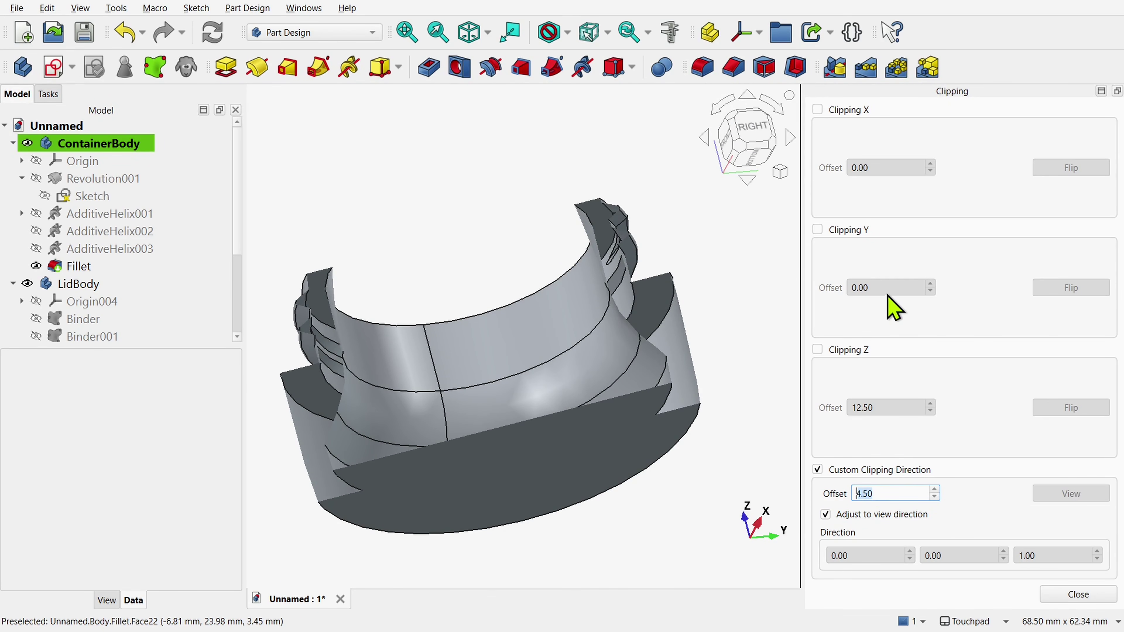
{"action": "left_click_drag", "start_coordinate": [602, 284], "coordinate": [474, 324], "text": "alt"}
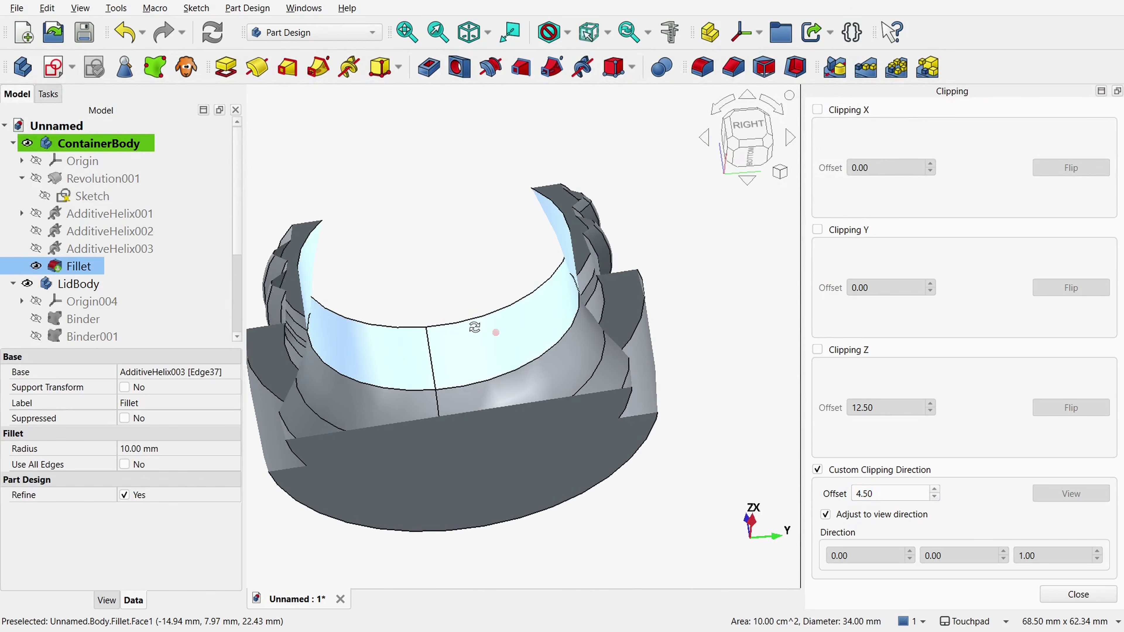
Close the clipping settings and display the container in the Wireframe draw style to inspect its inner edges from above.
{"action": "left_click", "coordinate": [1057, 593]}
{"action": "left_click_drag", "start_coordinate": [709, 344], "coordinate": [709, 447], "text": "alt"}
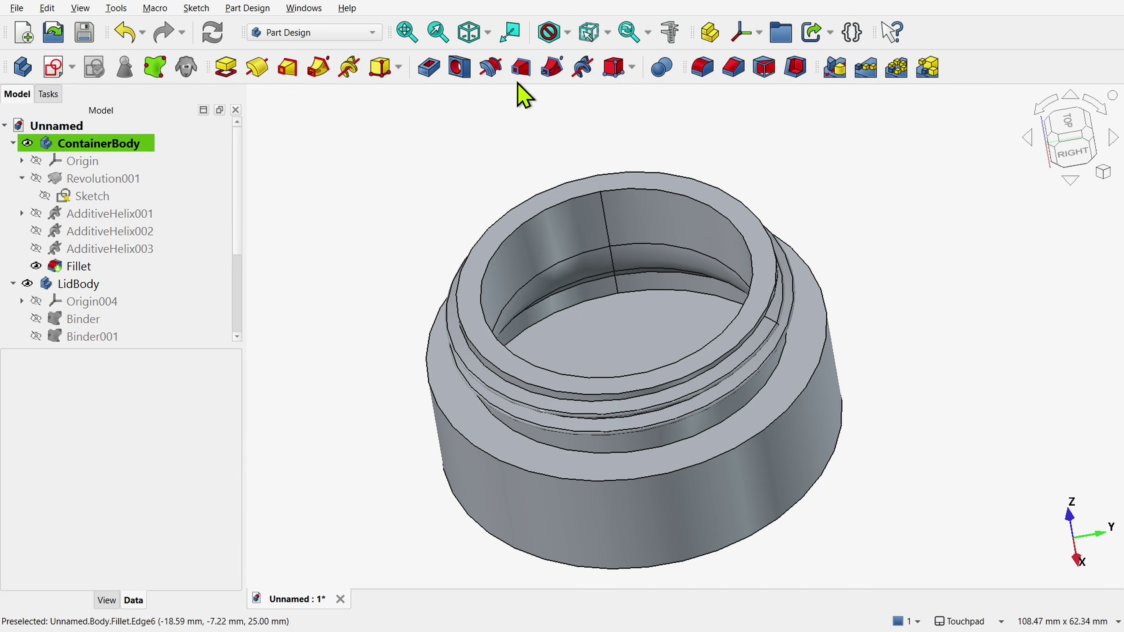
{"action": "left_click", "coordinate": [568, 34]}
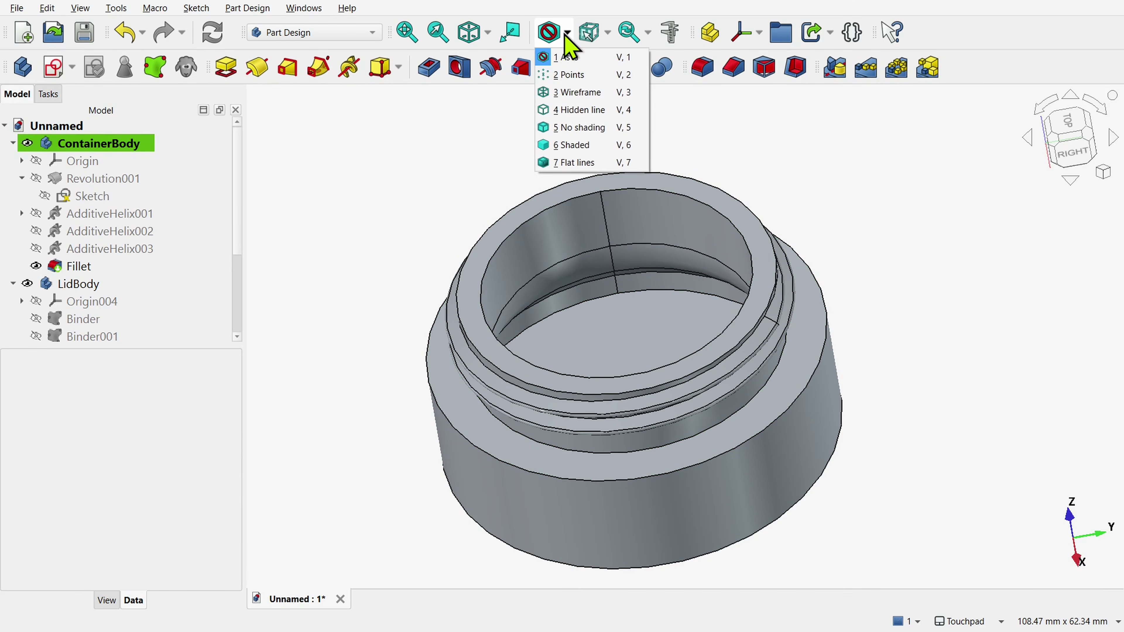
{"action": "left_click", "coordinate": [569, 93]}
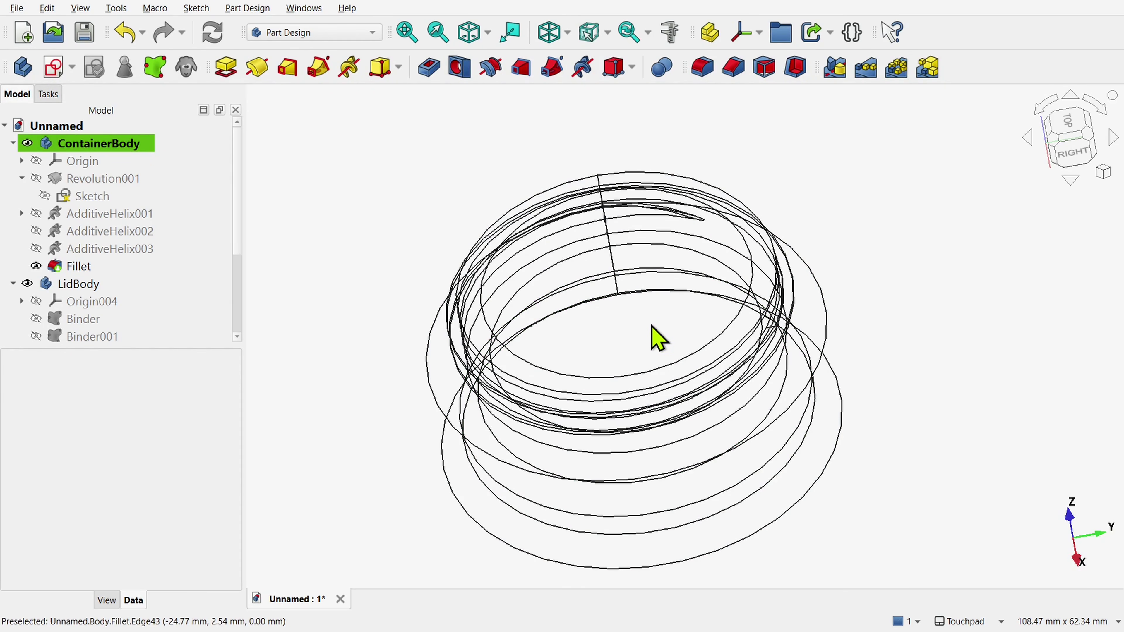
{"action": "mouse_move", "coordinate": [651, 326]}
{"action": "left_mouse_down", "text": "shift"}
{"action": "mouse_move", "coordinate": [686, 320]}
{"action": "mouse_move", "coordinate": [725, 262]}
{"action": "mouse_move", "coordinate": [685, 344]}
{"action": "mouse_move", "coordinate": [649, 321]}
{"action": "mouse_move", "coordinate": [648, 339]}
{"action": "left_mouse_up", "text": "shift"}
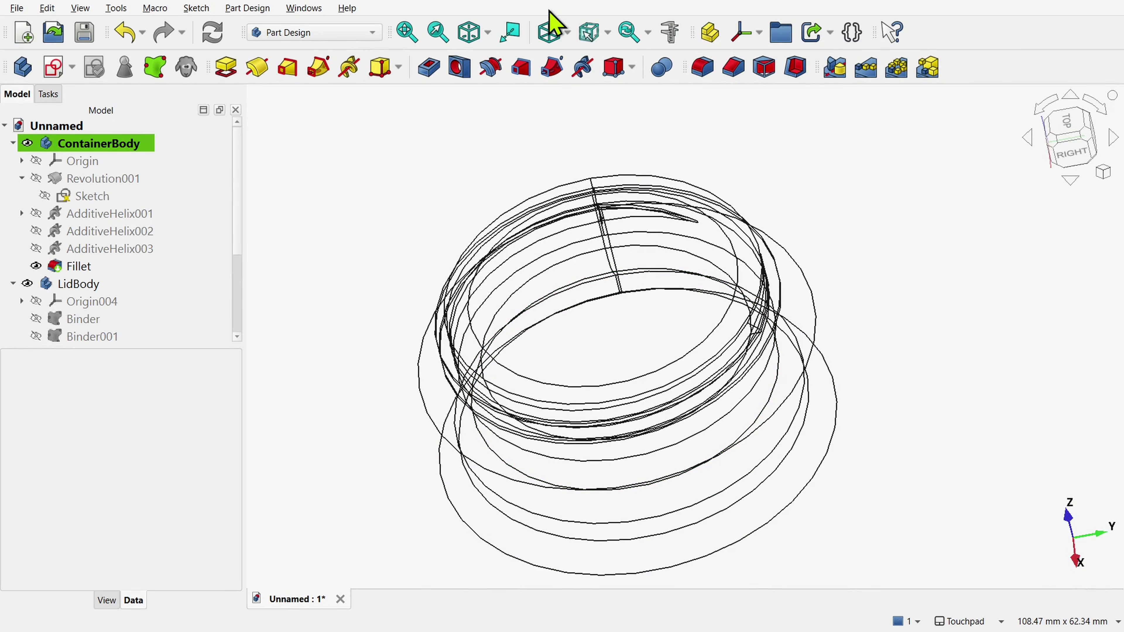
Restore the As is draw style for the container view.
{"action": "left_click", "coordinate": [565, 39]}
{"action": "left_click", "coordinate": [570, 57]}
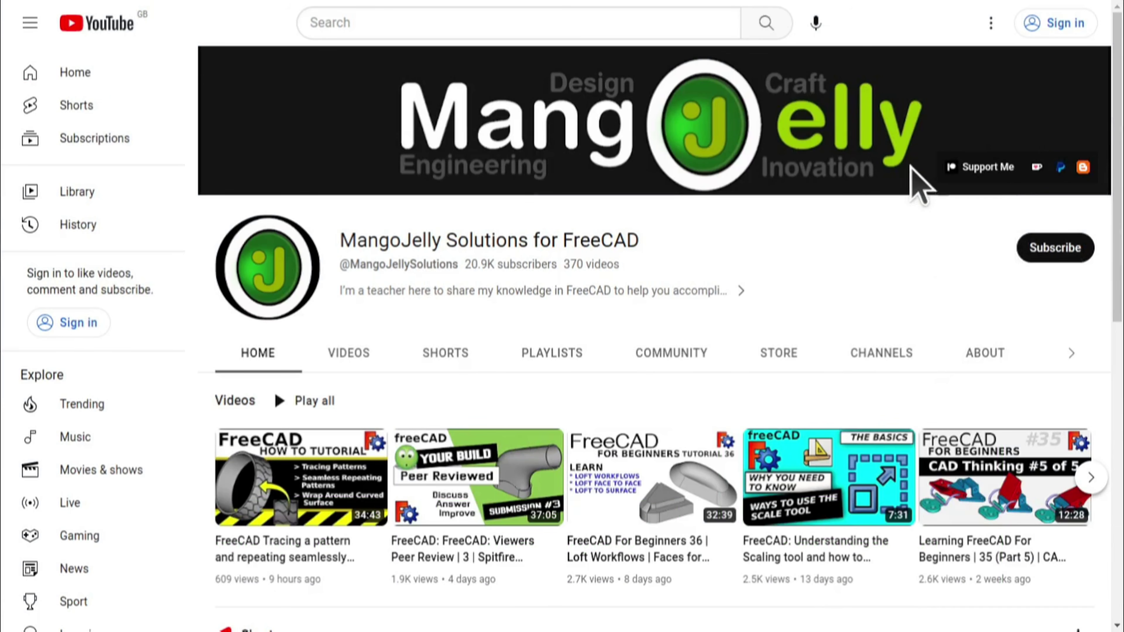
On the MangoJelly Solutions for FreeCAD YouTube channel, open the About section and view the description with its support links.
{"action": "left_click", "coordinate": [983, 353]}
{"action": "scroll", "coordinate": [238, 472], "scroll_direction": "down", "scroll_amount": 4}
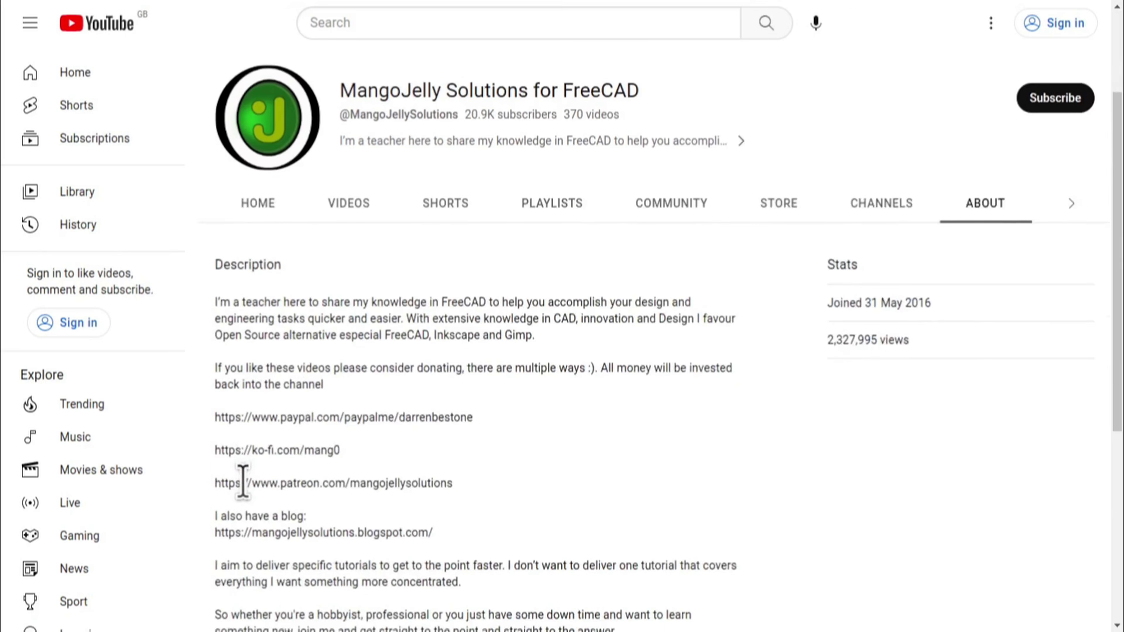